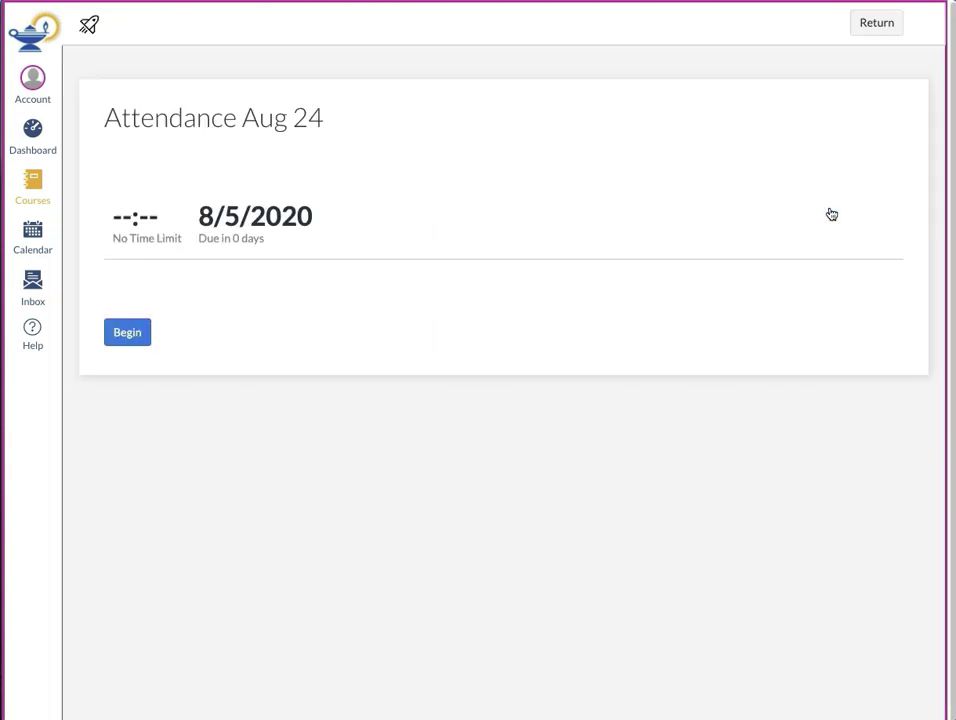
# Step: Take the Attendance Aug 24 quiz, choose the attendance picture, and confirm the submission
pyautogui.click(129, 333)
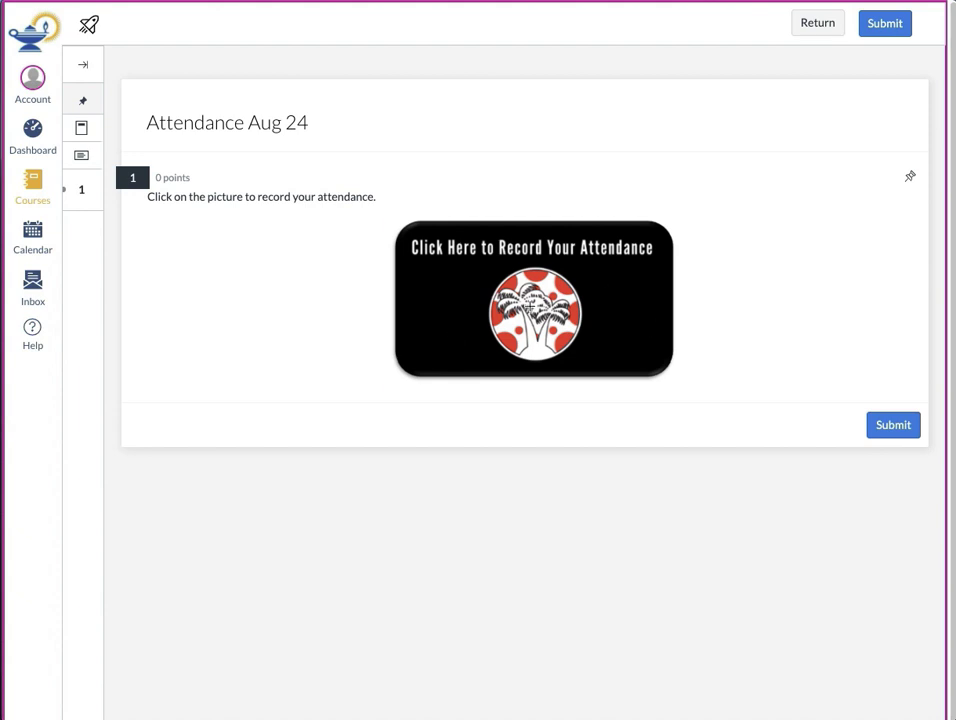
pyautogui.click(531, 306)
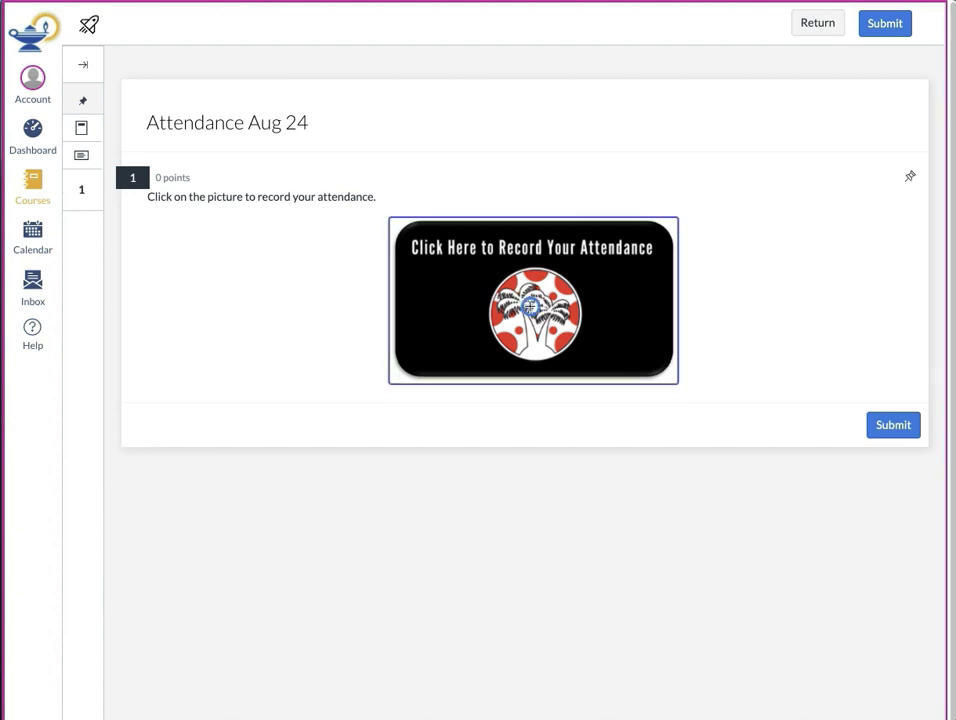
pyautogui.click(903, 426)
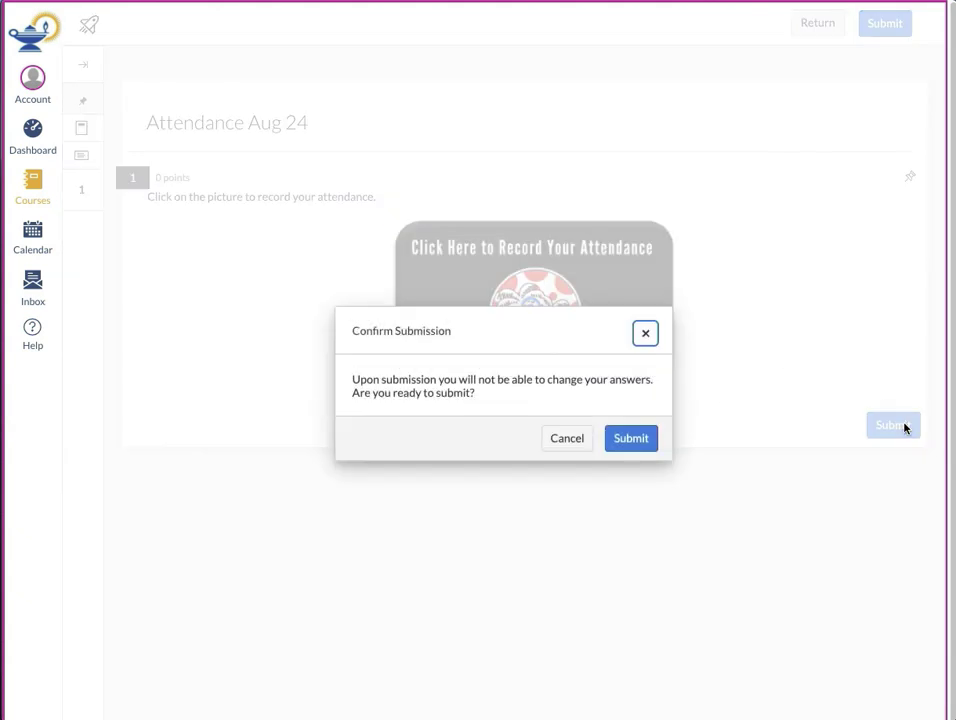
pyautogui.click(628, 440)
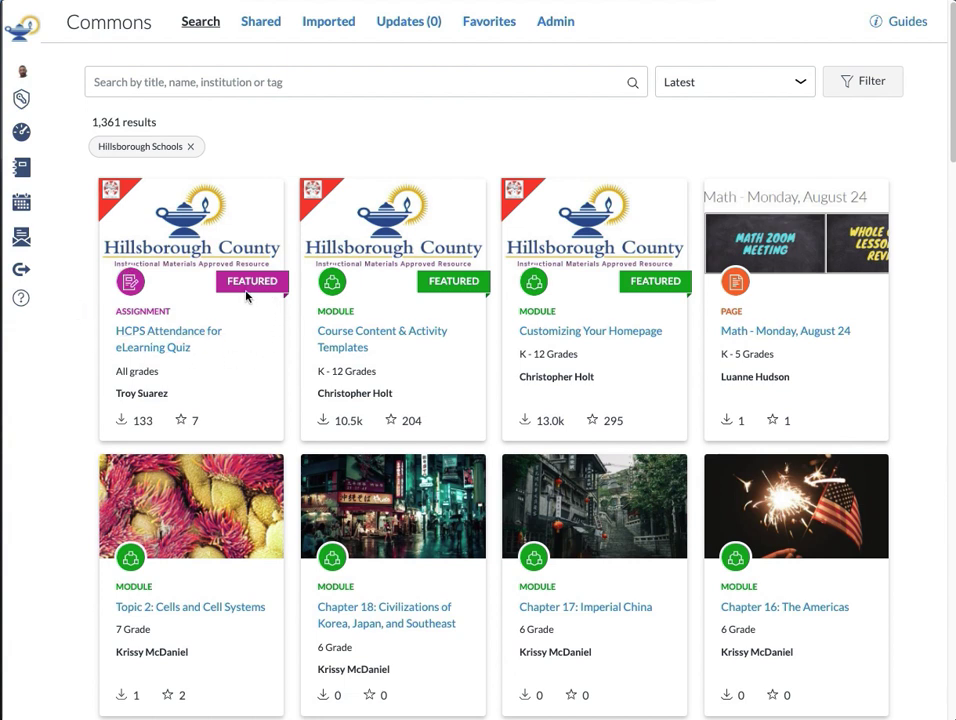
# Step: Open Commons search and dismiss the recent searches list to show the Hillsborough Schools resources
pyautogui.click(251, 82)
pyautogui.click(395, 139)
# Step: Import the HCPS Attendance for eLearning Quiz into My Sandbox, found by searching 'sandb'
pyautogui.click(159, 333)
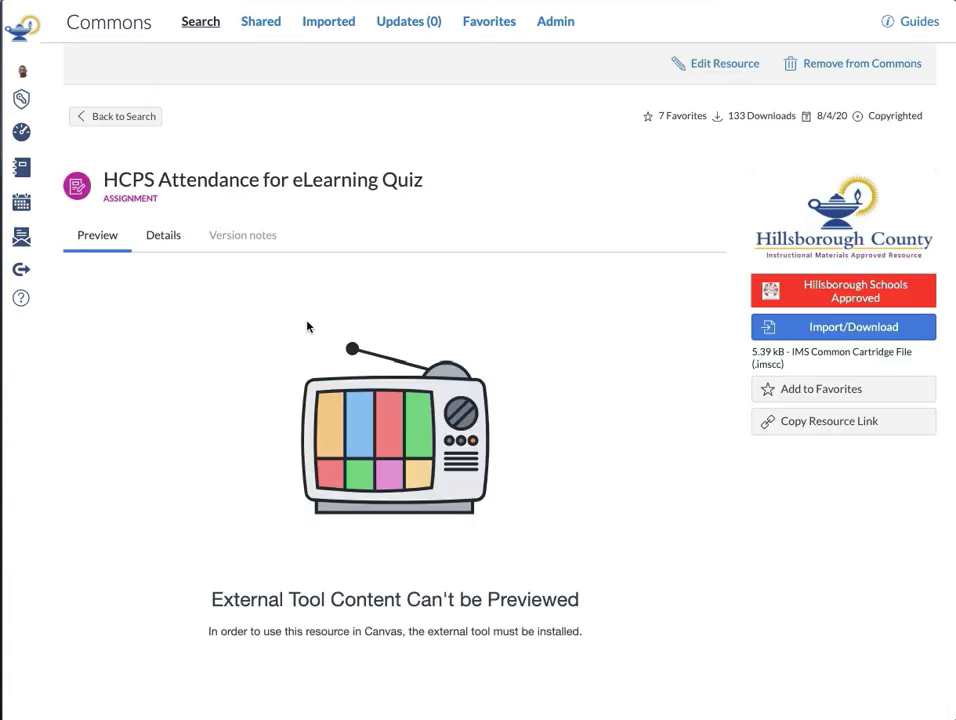
pyautogui.click(829, 328)
pyautogui.click(683, 114)
pyautogui.write('sand')
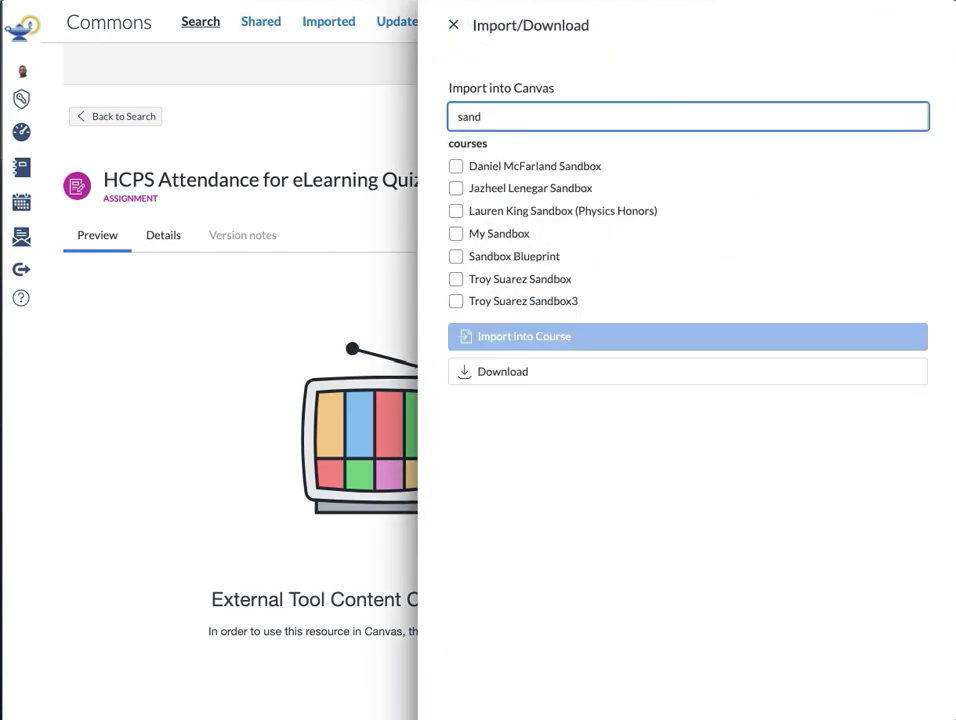
pyautogui.write('b')
pyautogui.click(455, 234)
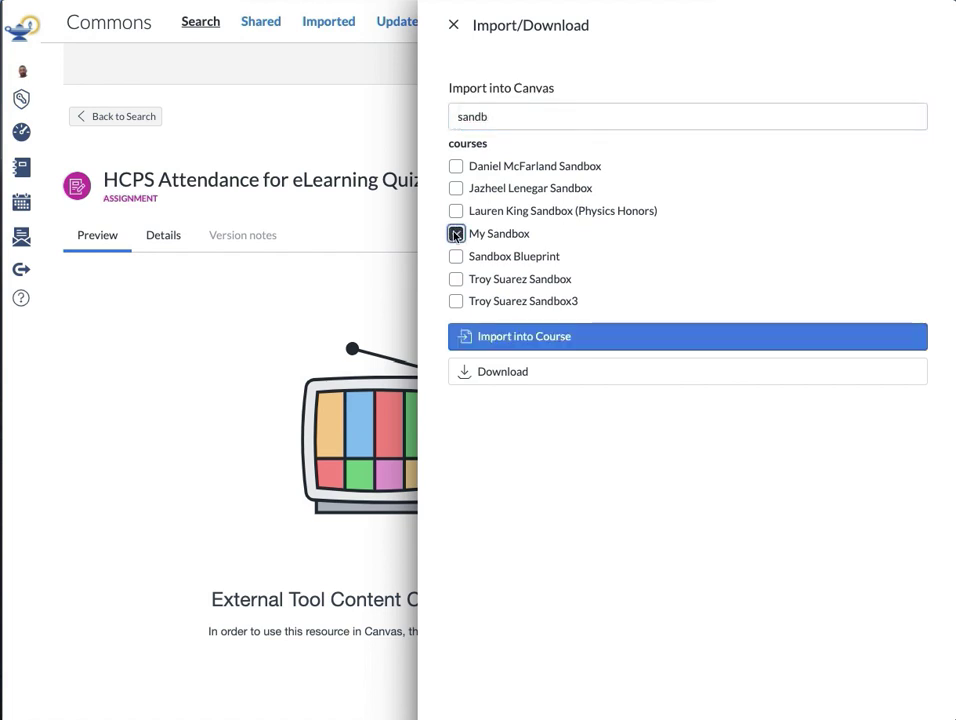
pyautogui.click(551, 337)
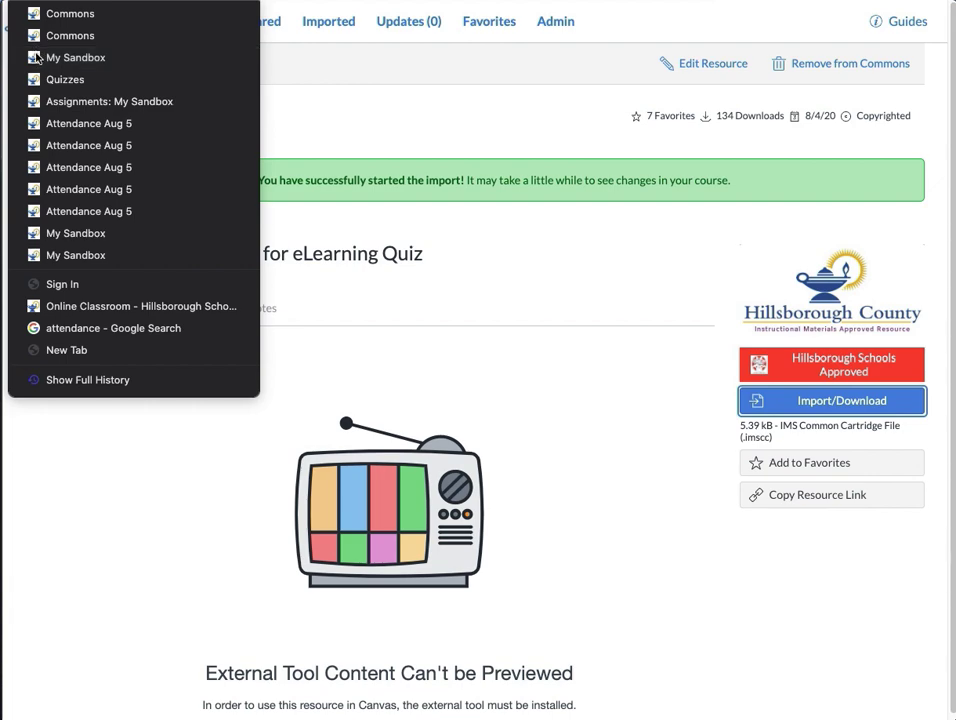
# Step: Return to My Sandbox's Quizzes list and edit the Attendance Aug 24 quiz
pyautogui.click(37, 57)
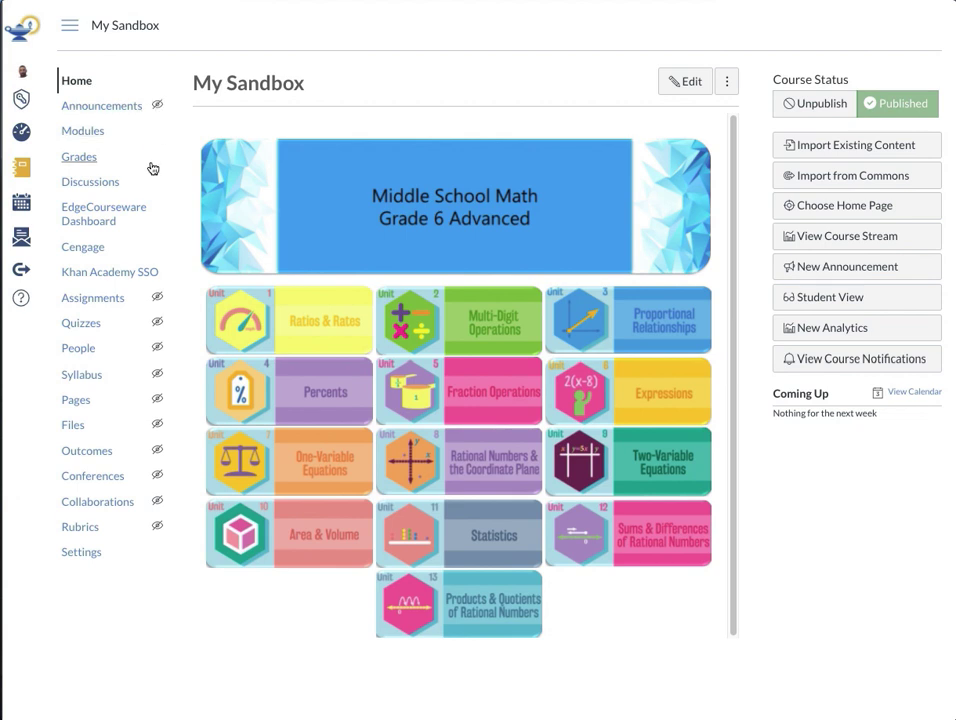
pyautogui.click(90, 323)
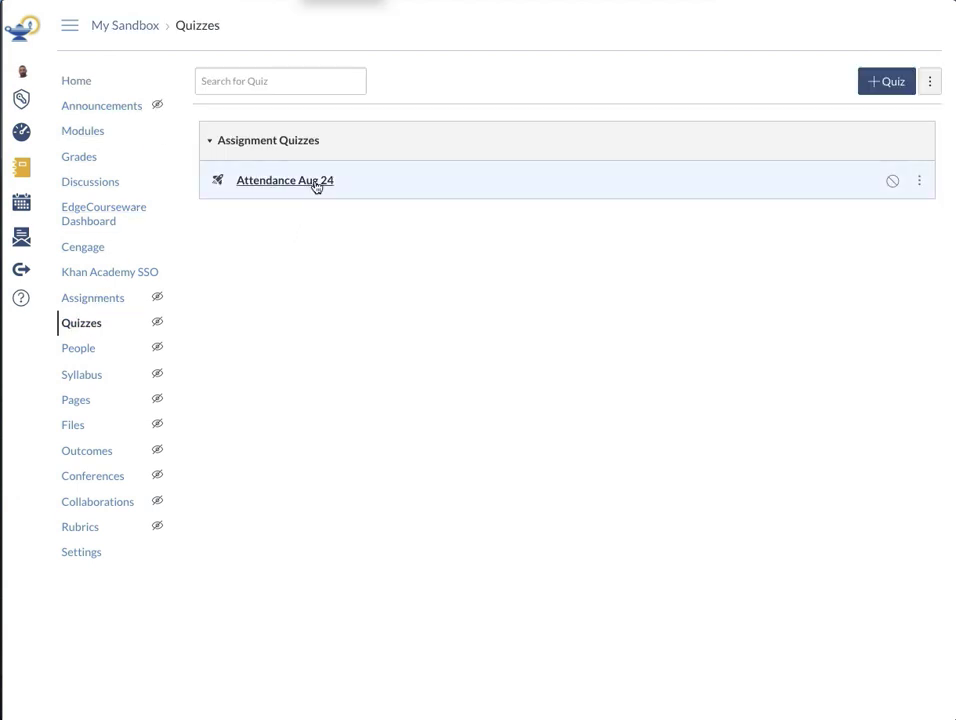
pyautogui.click(920, 186)
pyautogui.click(903, 216)
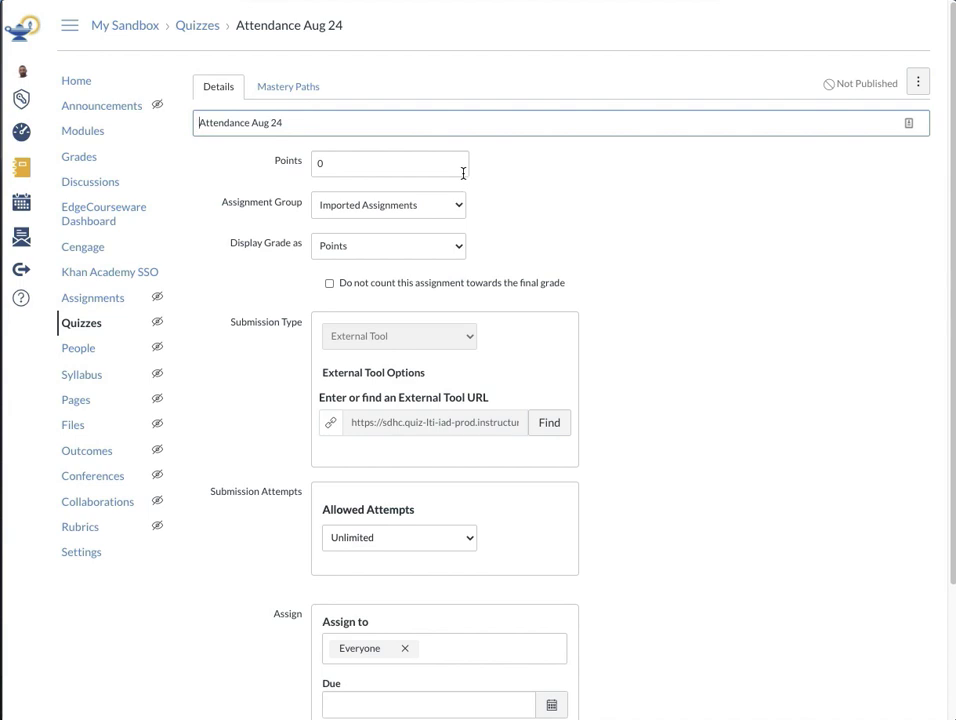
# Step: Set the quiz due date to Aug 24 at 11:00 am
pyautogui.scroll(-3, 566, 299)
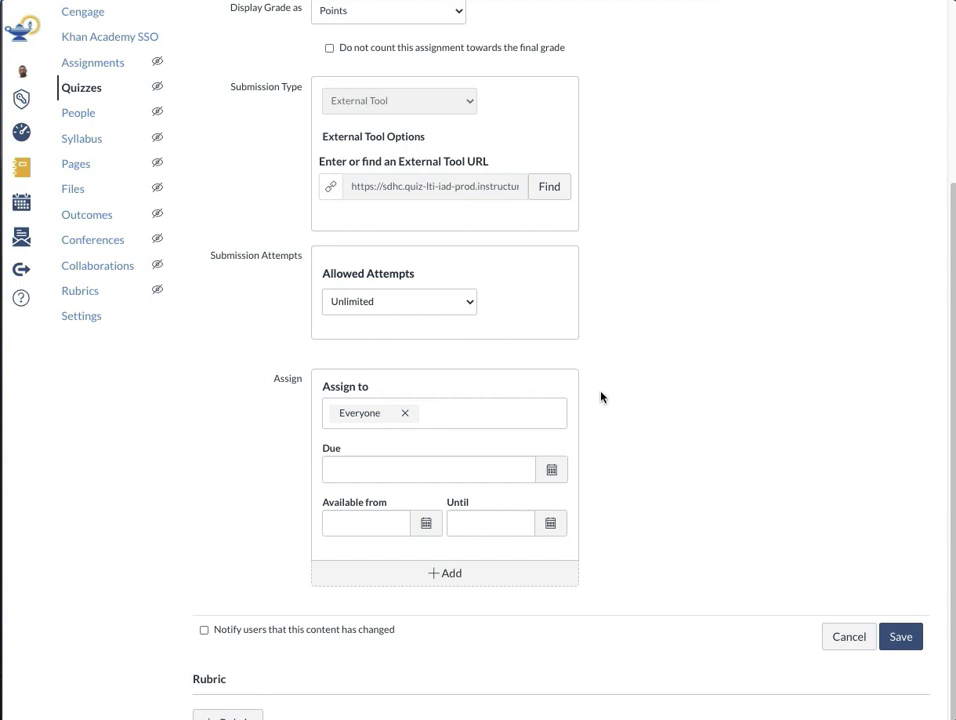
pyautogui.click(551, 472)
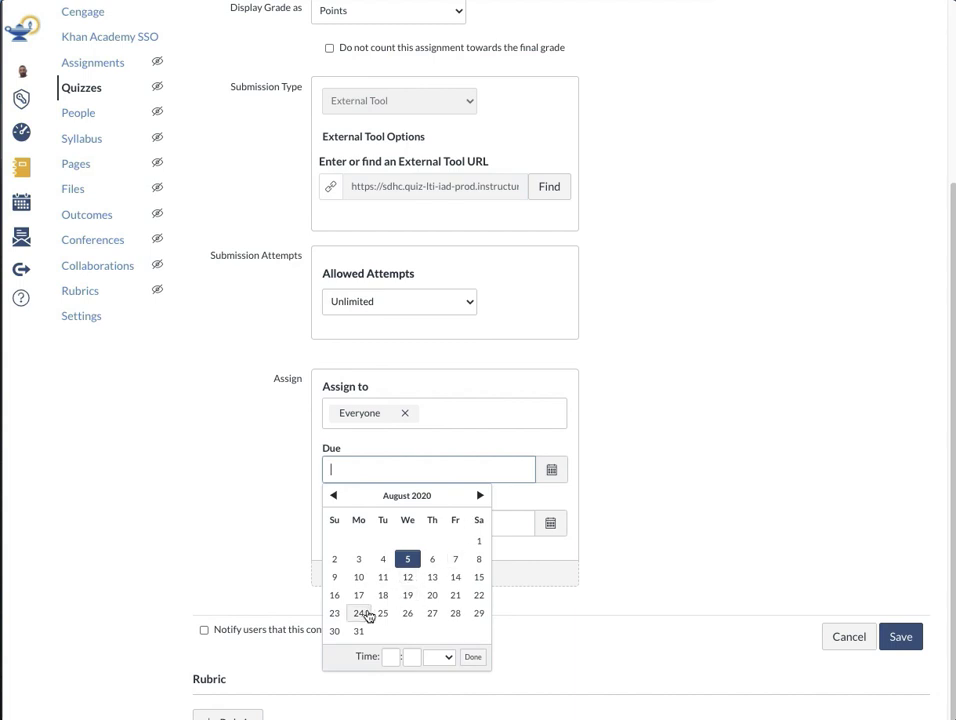
pyautogui.click(368, 614)
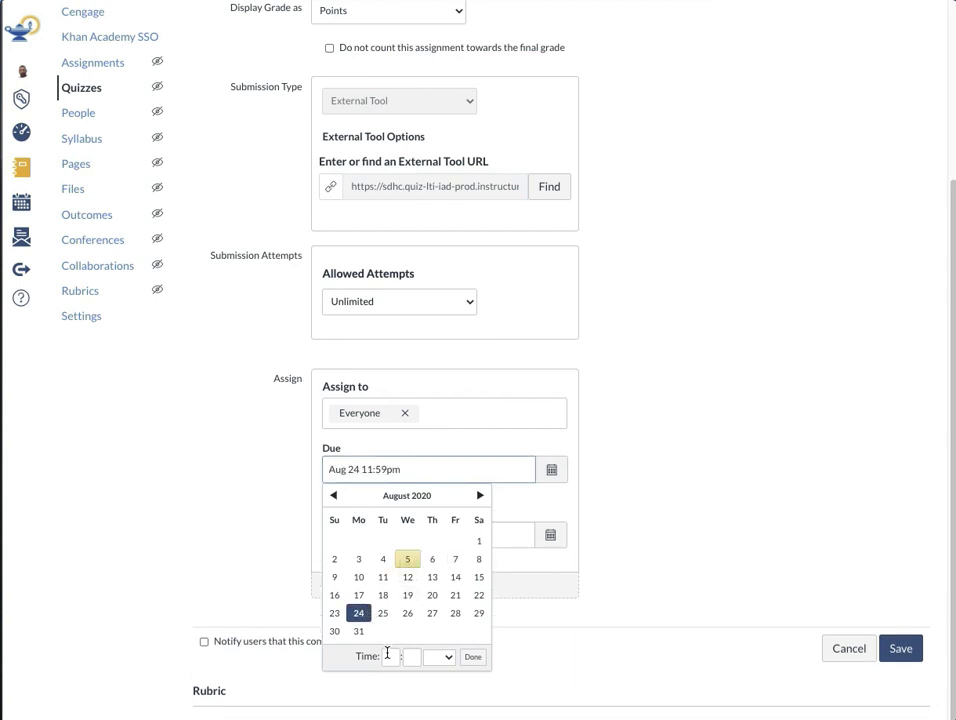
pyautogui.click(388, 655)
pyautogui.write('11')
pyautogui.press('Tab')
pyautogui.write('00')
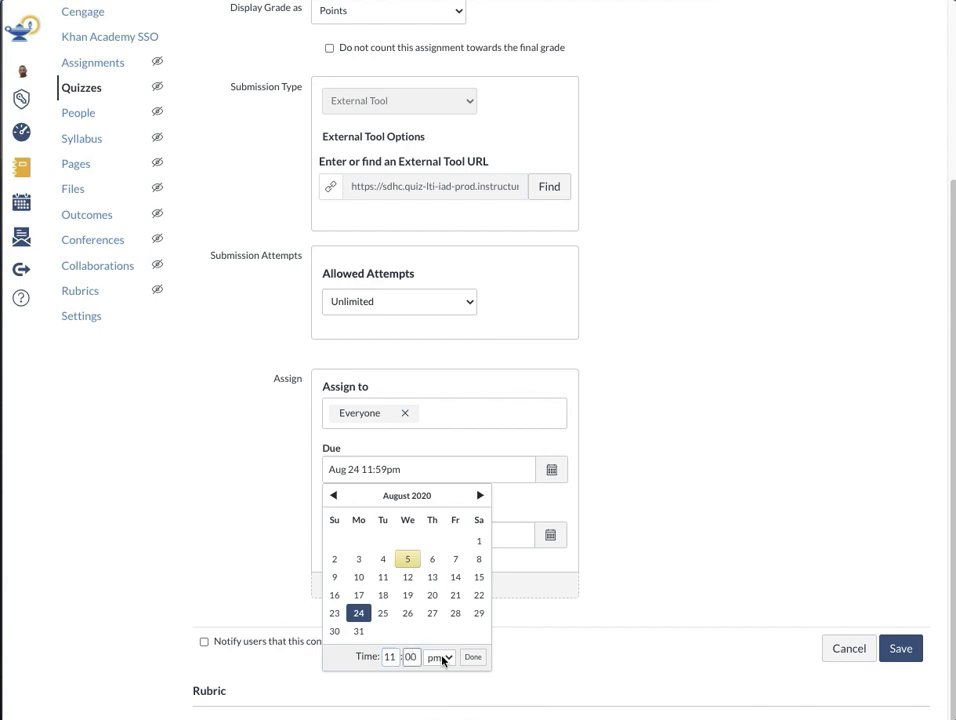
pyautogui.click(441, 657)
pyautogui.click(451, 640)
pyautogui.click(474, 659)
# Step: Make the quiz available from Aug 24 12am until Aug 24 11:00 am
pyautogui.click(426, 536)
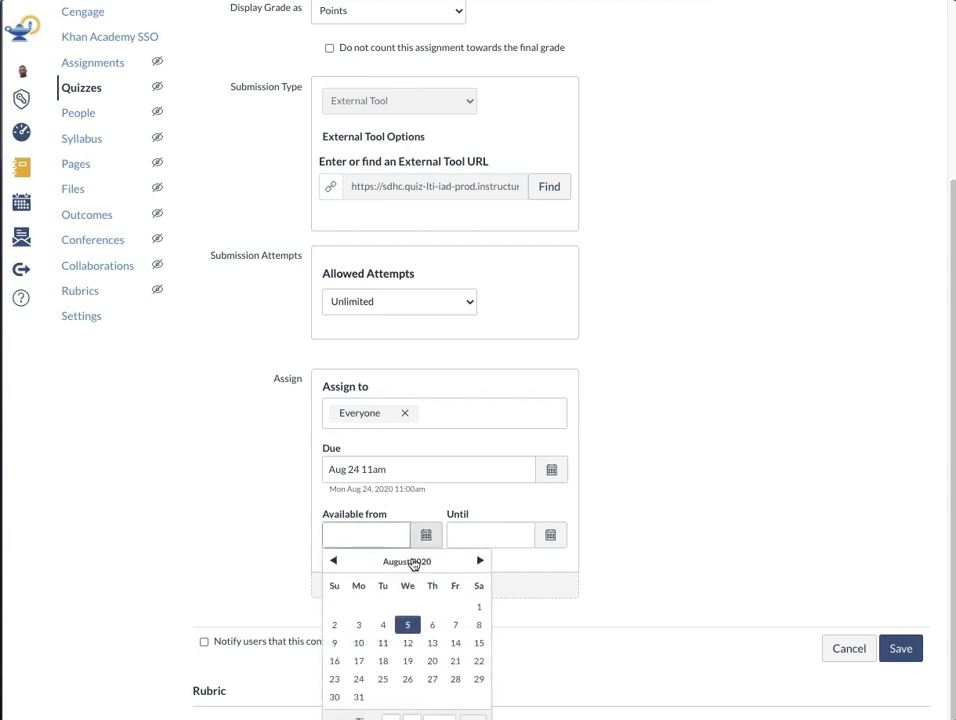
pyautogui.click(358, 679)
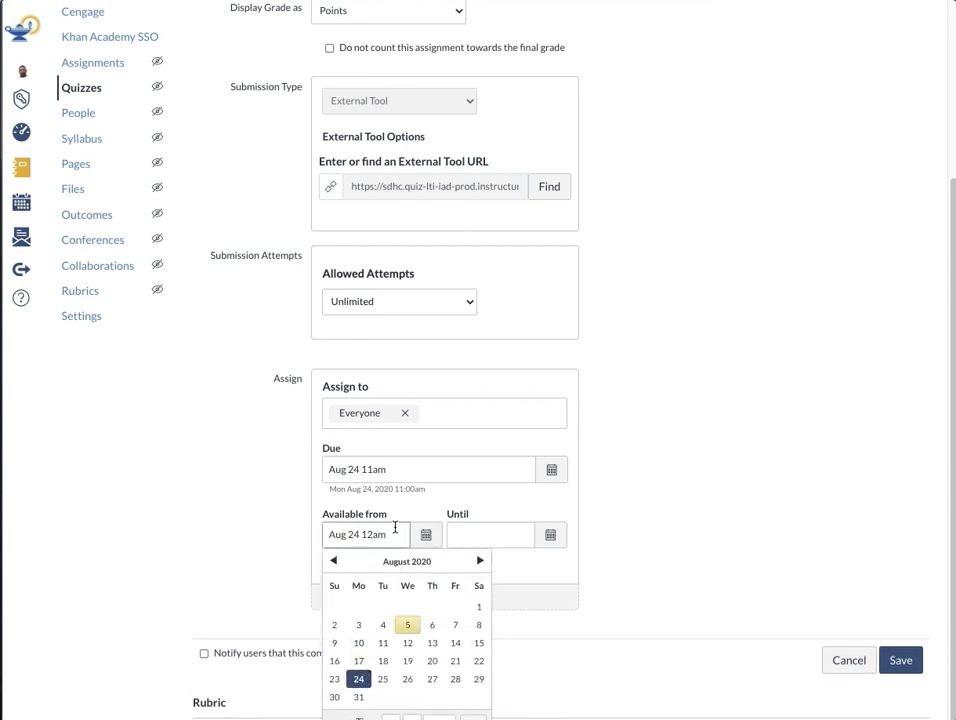
pyautogui.click(474, 717)
pyautogui.click(555, 536)
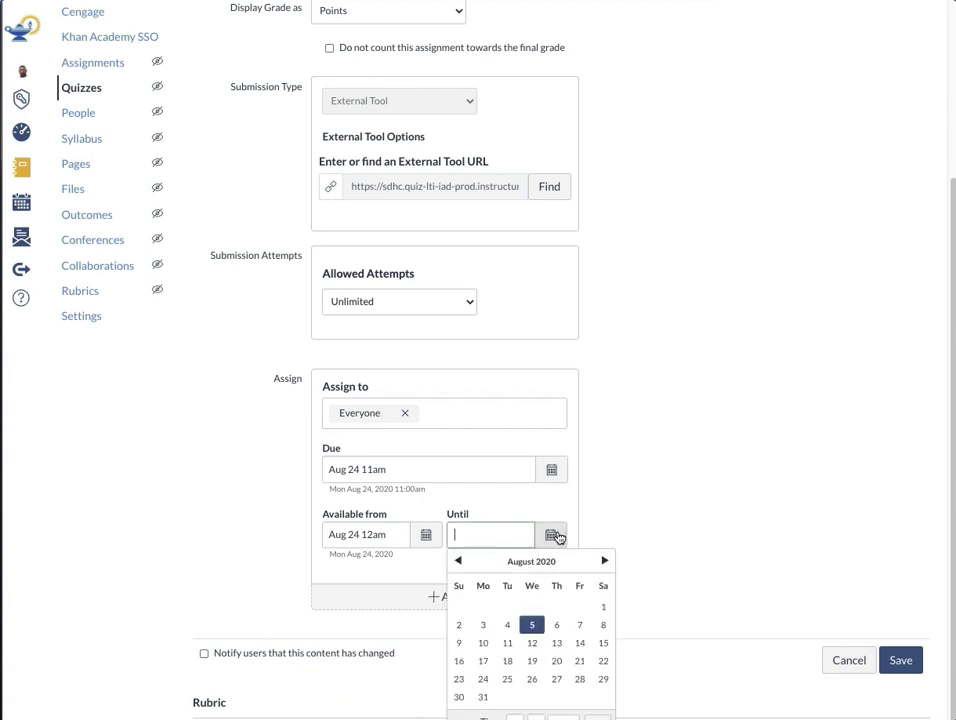
pyautogui.click(482, 679)
pyautogui.click(514, 717)
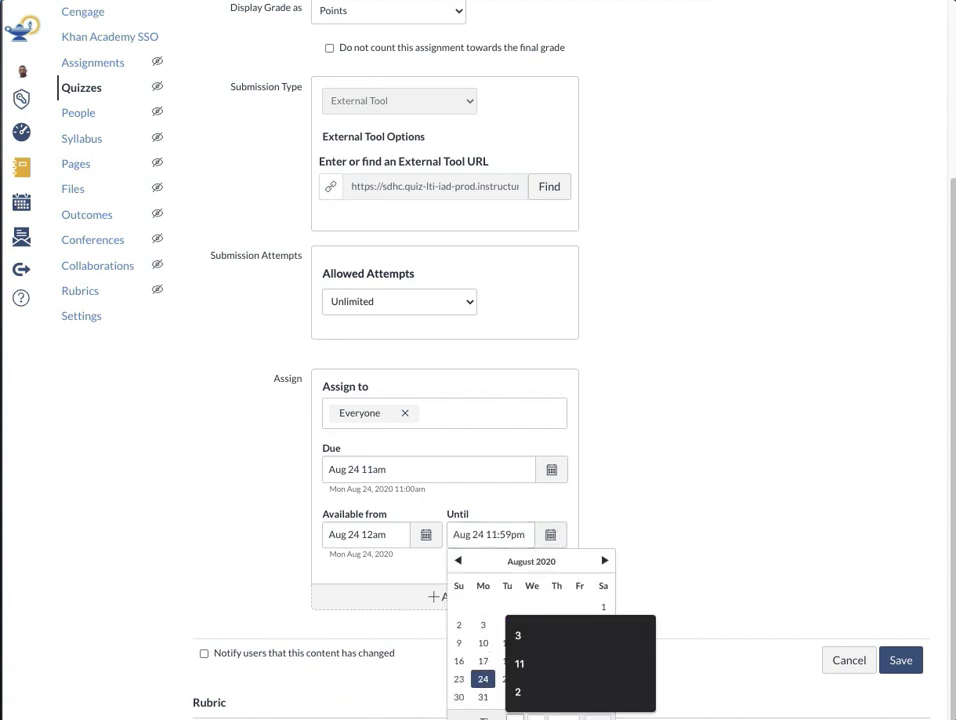
pyautogui.click(519, 663)
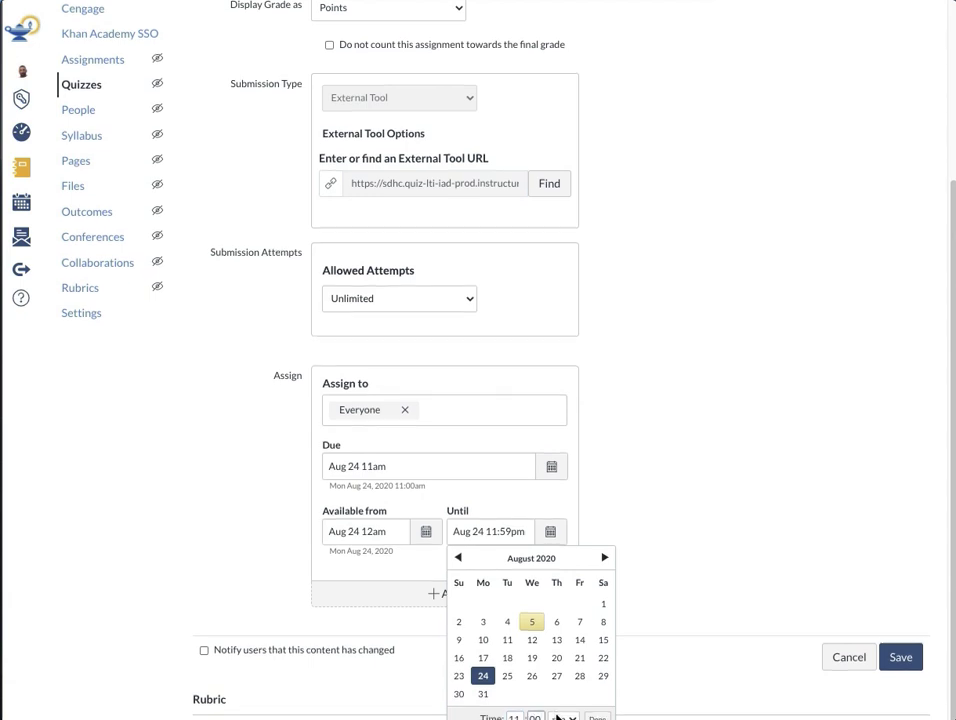
pyautogui.scroll(-1, 535, 717)
pyautogui.click(565, 698)
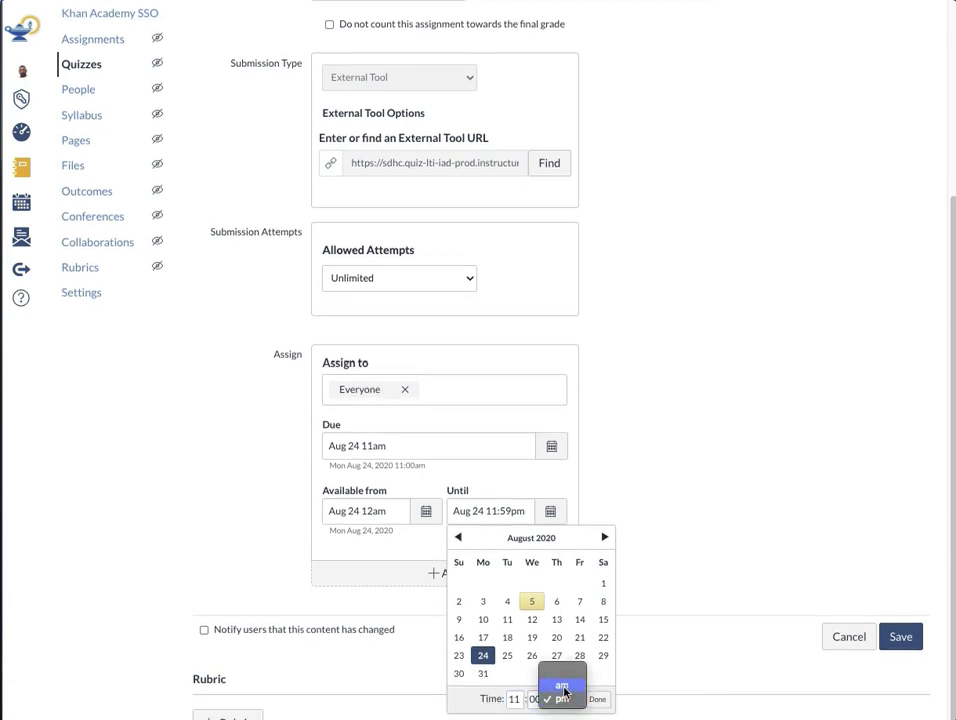
pyautogui.click(561, 686)
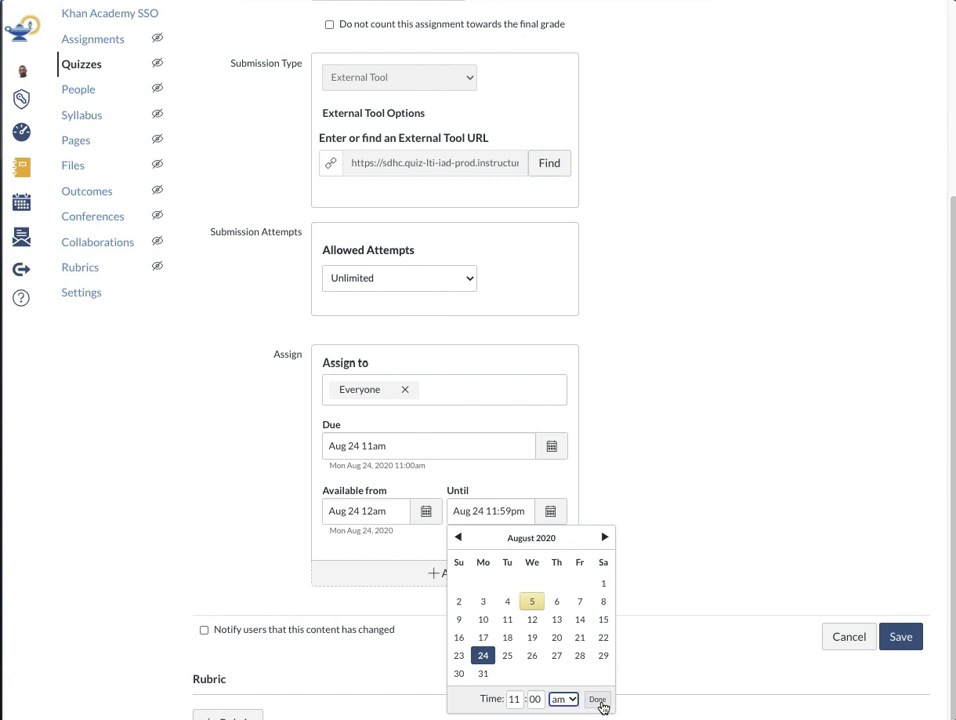
pyautogui.click(602, 704)
pyautogui.scroll(1, 666, 637)
pyautogui.scroll(5, 666, 637)
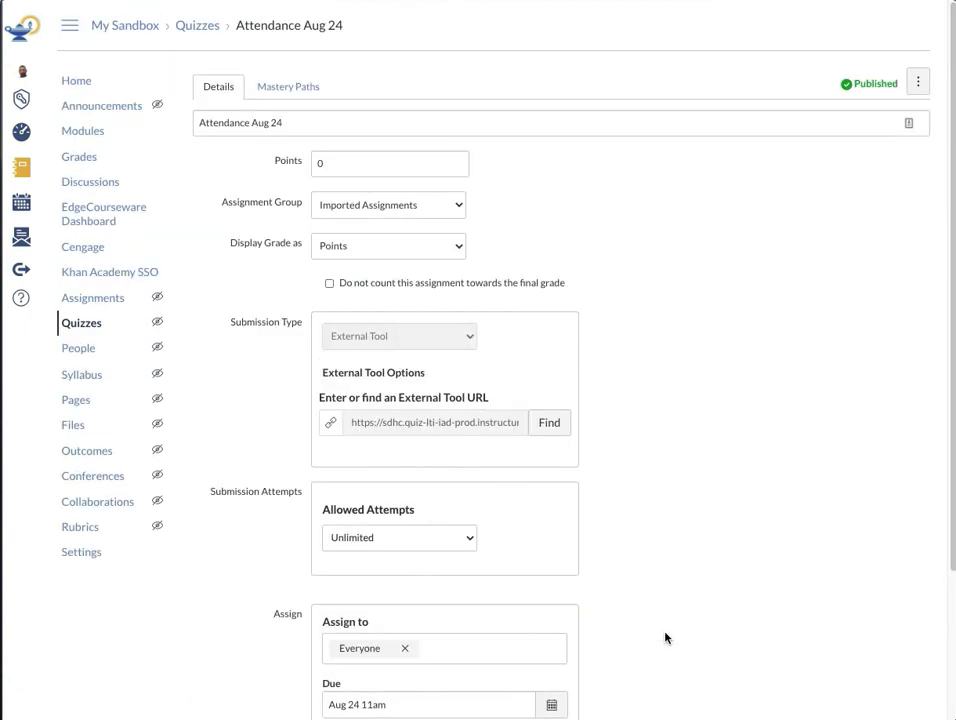
# Step: Save the Aug 24 quiz dates and return to My Sandbox's Assignments list
pyautogui.scroll(-3, 666, 637)
pyautogui.scroll(-1, 666, 637)
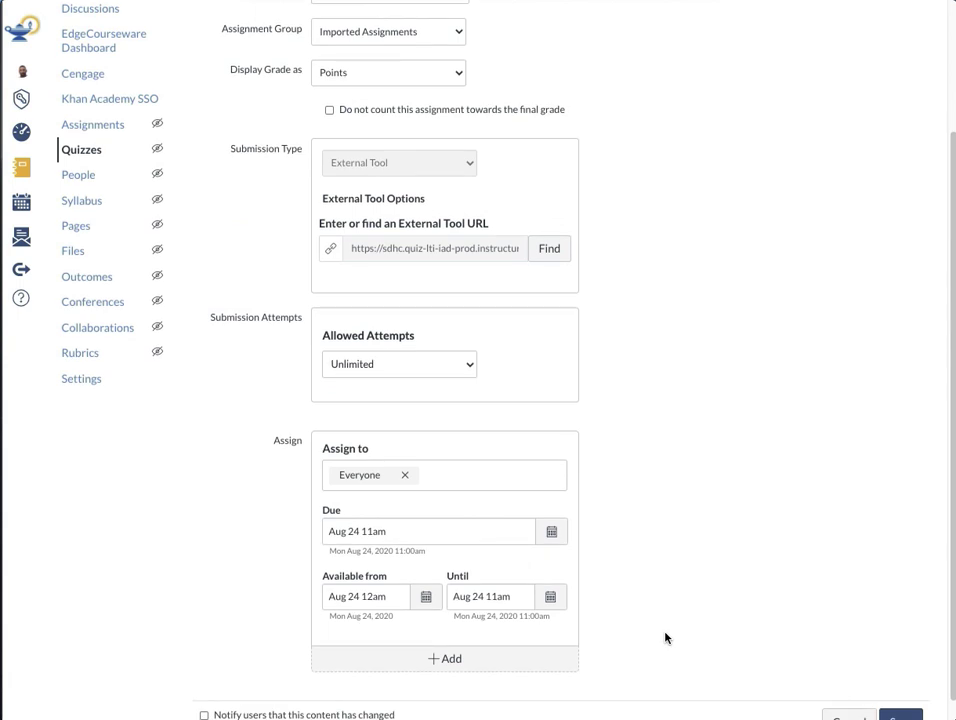
pyautogui.scroll(-2, 903, 711)
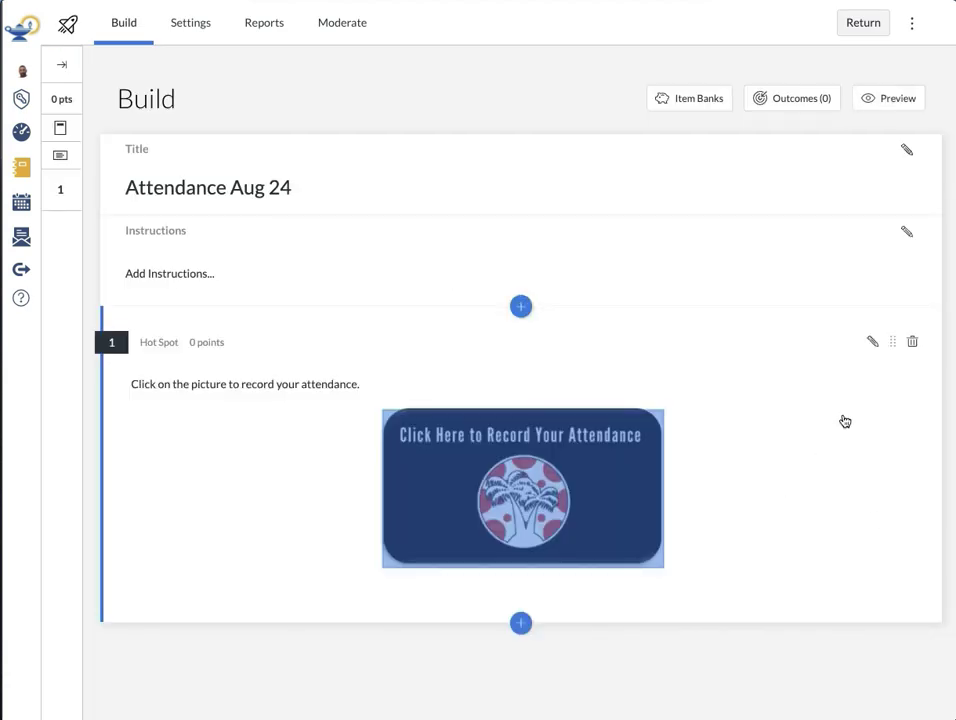
pyautogui.click(866, 30)
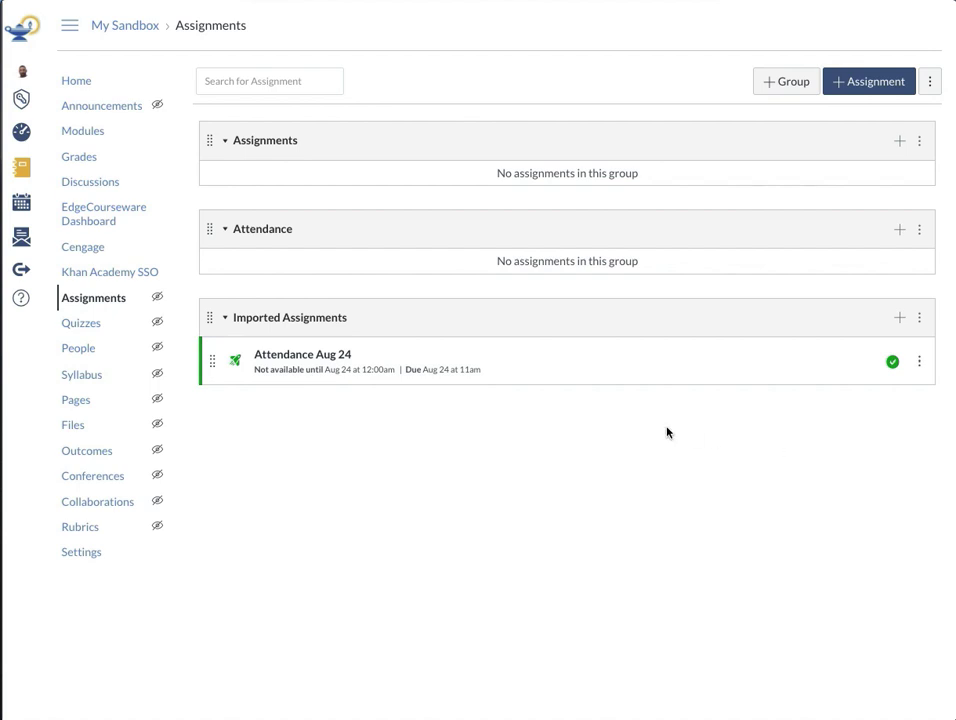
# Step: Duplicate Attendance Aug 24 and rename the copy to Attendance Aug 25
pyautogui.click(921, 364)
pyautogui.click(862, 422)
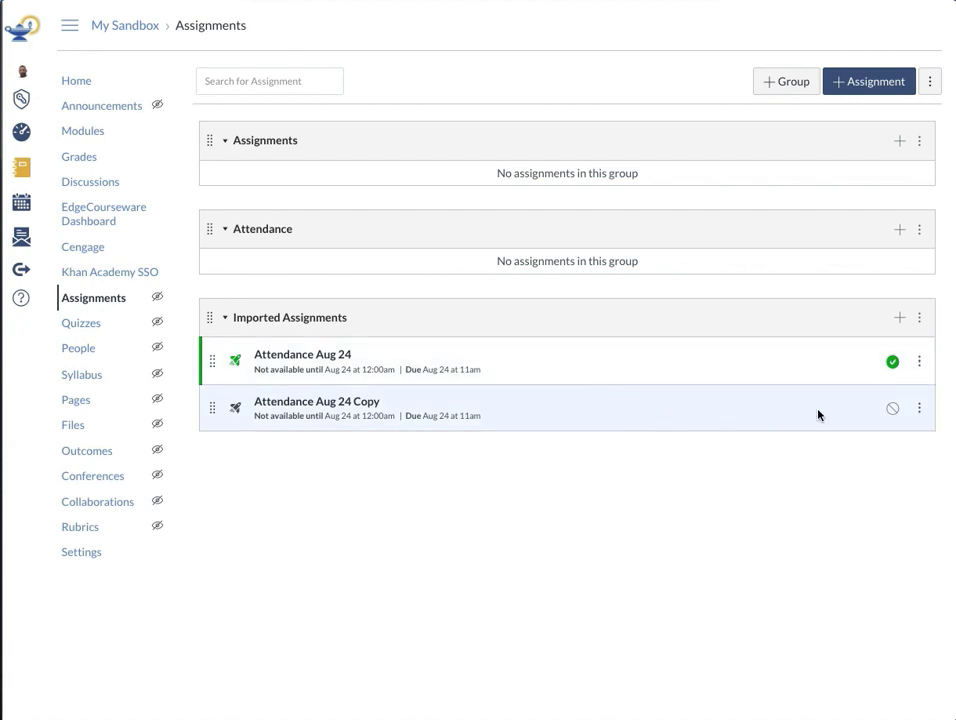
pyautogui.click(920, 408)
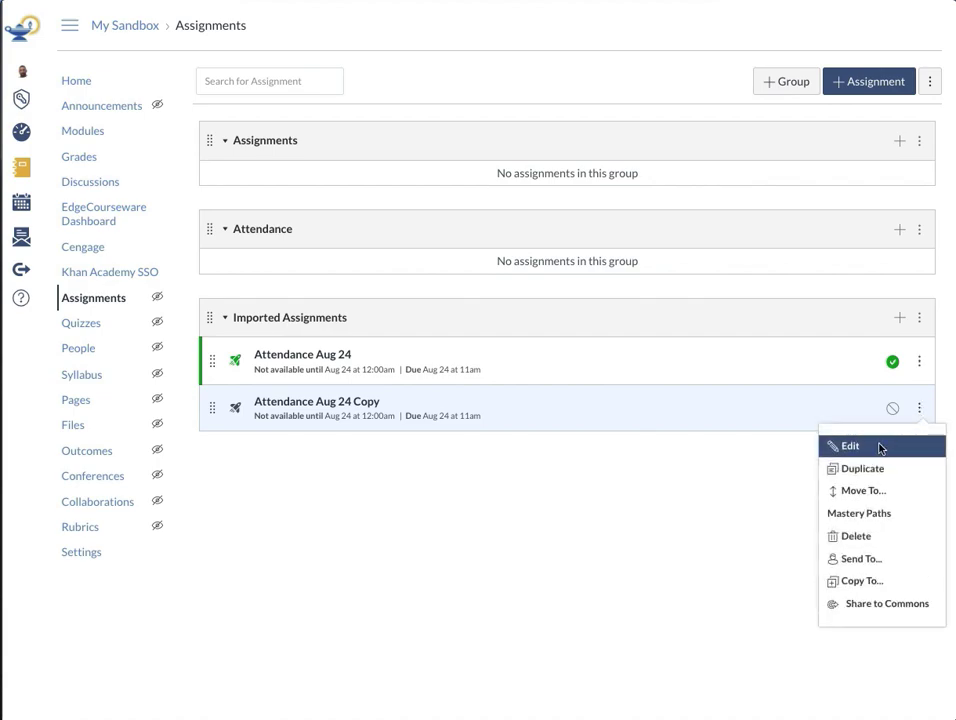
pyautogui.click(879, 443)
pyautogui.click(572, 316)
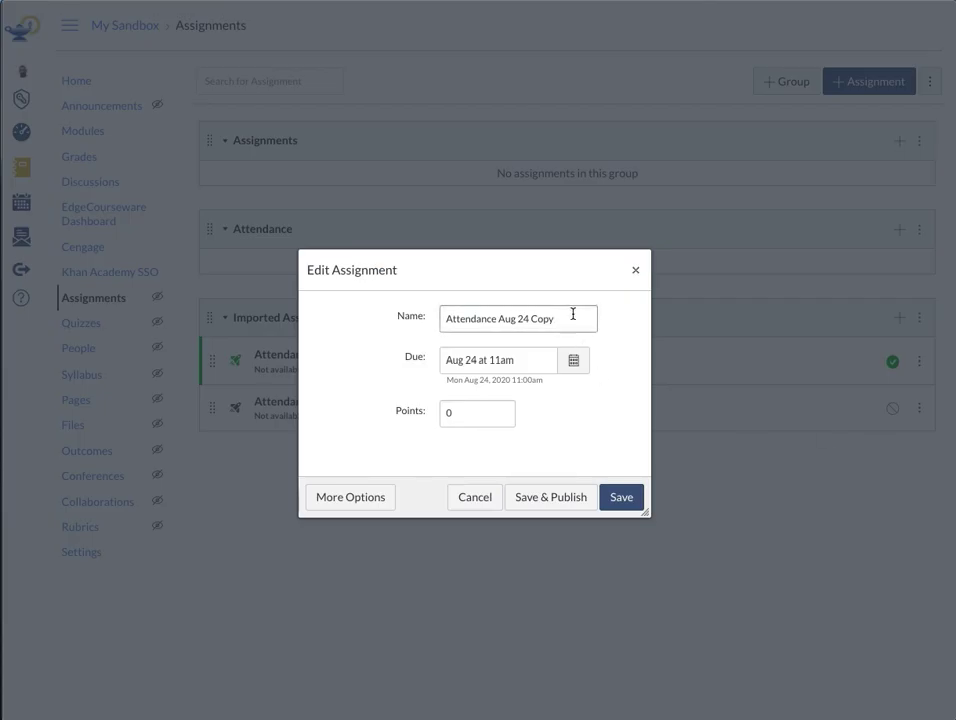
pyautogui.press('BackSpace')
pyautogui.press('BackSpace')
pyautogui.press('BackSpace')
pyautogui.press('BackSpace')
pyautogui.press('BackSpace')
pyautogui.press('BackSpace')
pyautogui.write('5')
# Step: Set the copy's due date to Aug 25 and open its full settings
pyautogui.click(580, 364)
pyautogui.click(502, 507)
pyautogui.click(610, 349)
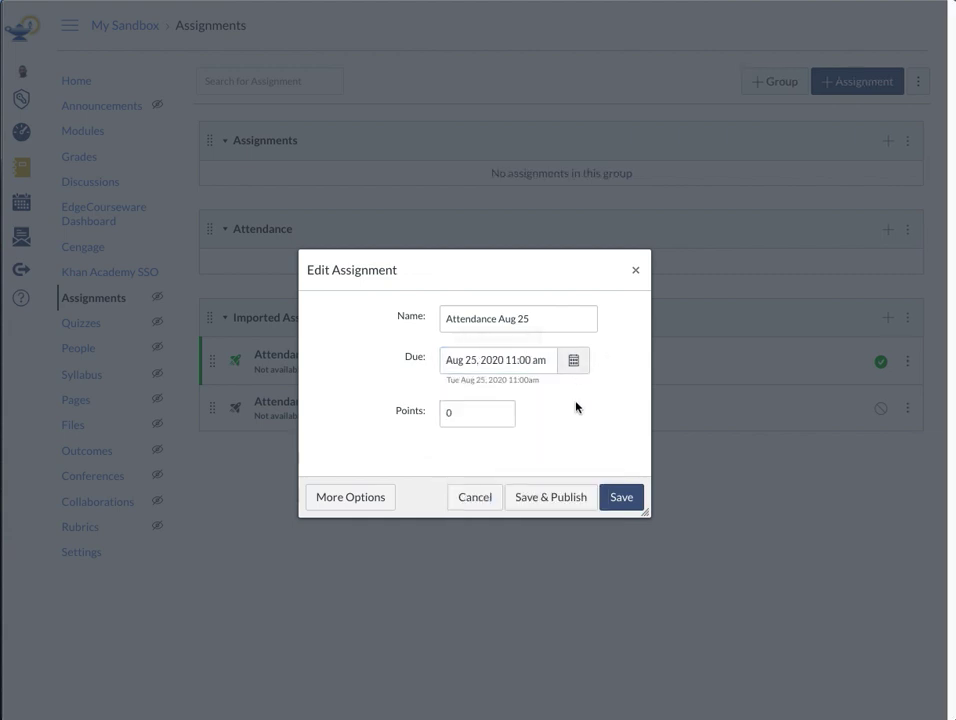
pyautogui.click(390, 498)
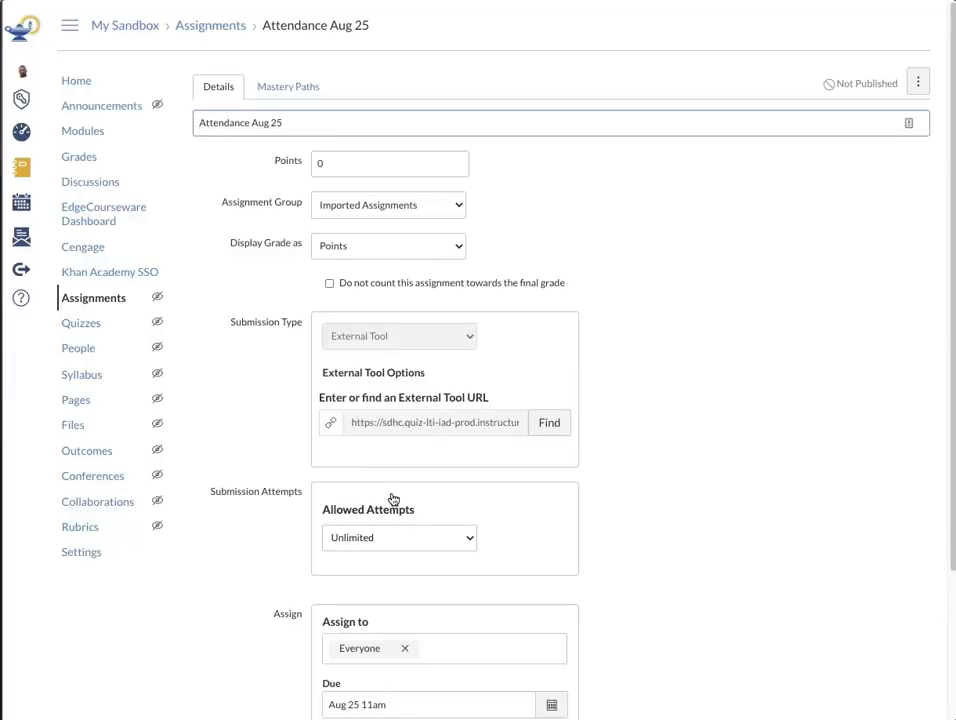
# Step: Make Attendance Aug 25 available Aug 25 12am–11am, then Save & Publish
pyautogui.scroll(-3, 391, 498)
pyautogui.click(426, 511)
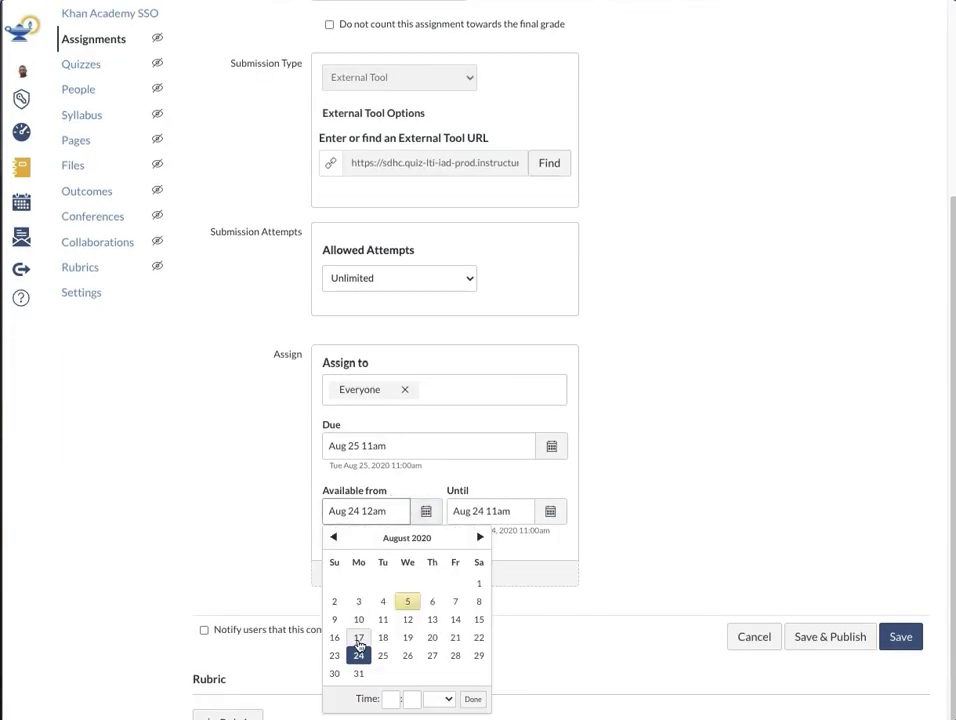
pyautogui.click(379, 656)
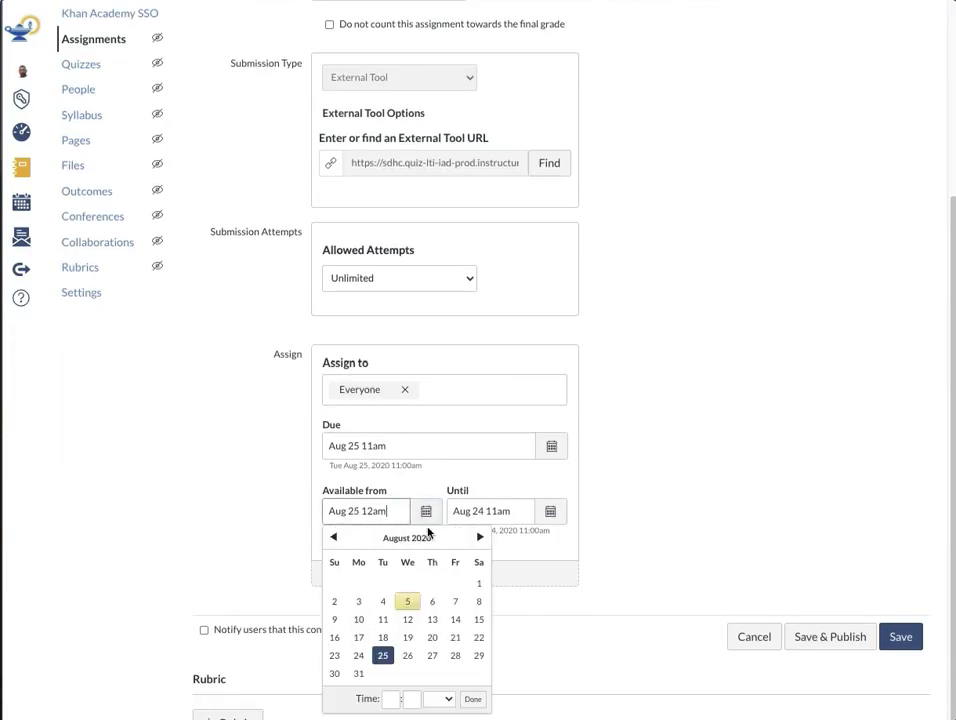
pyautogui.click(550, 511)
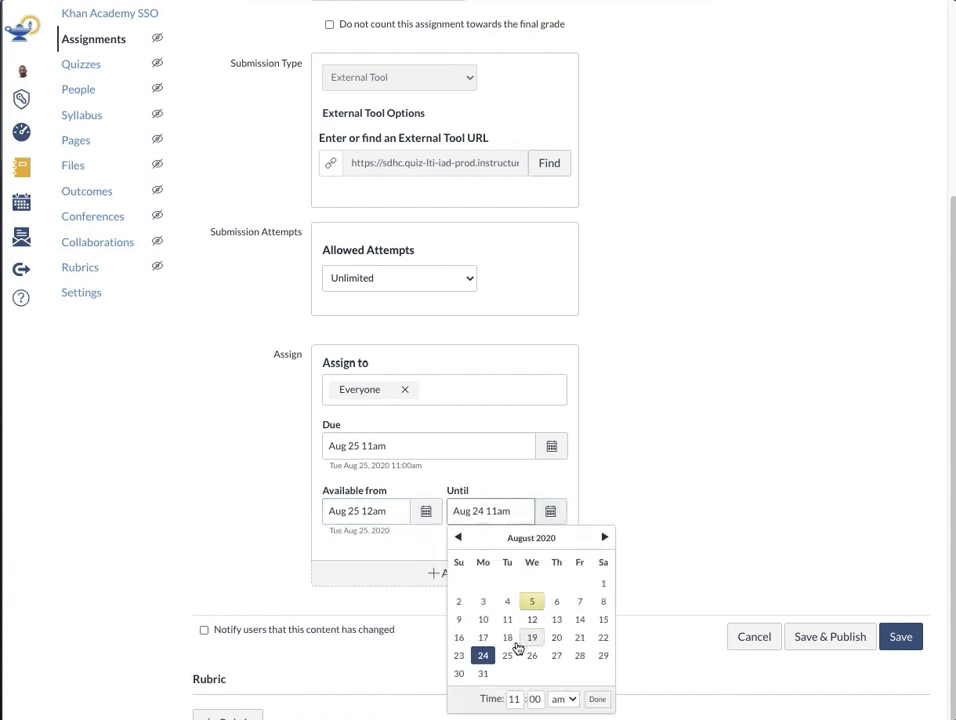
pyautogui.click(507, 656)
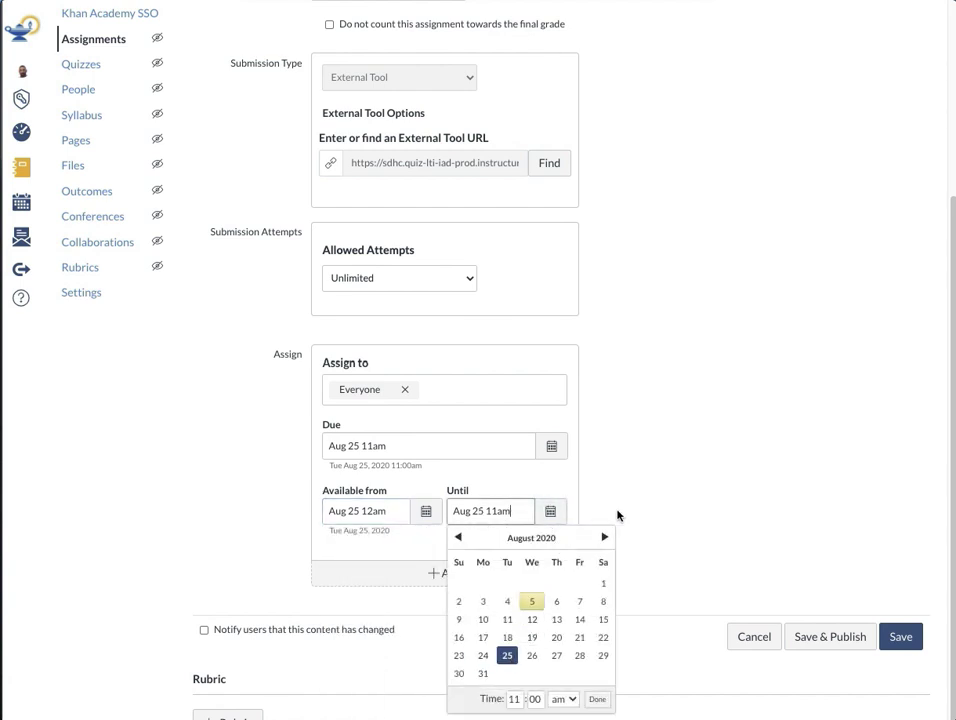
pyautogui.click(650, 557)
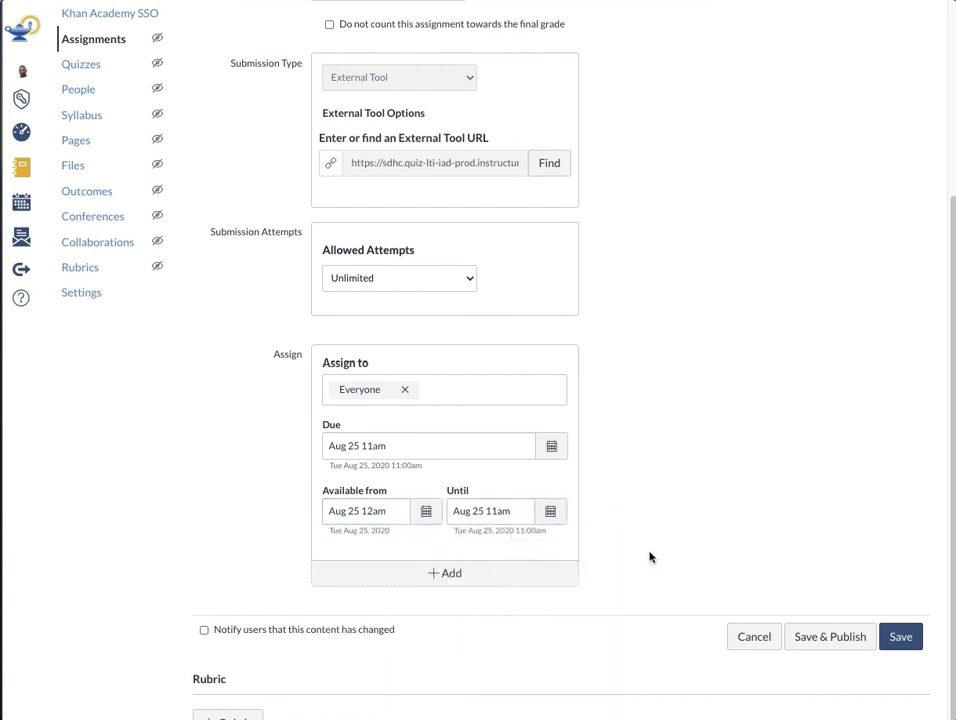
pyautogui.click(844, 639)
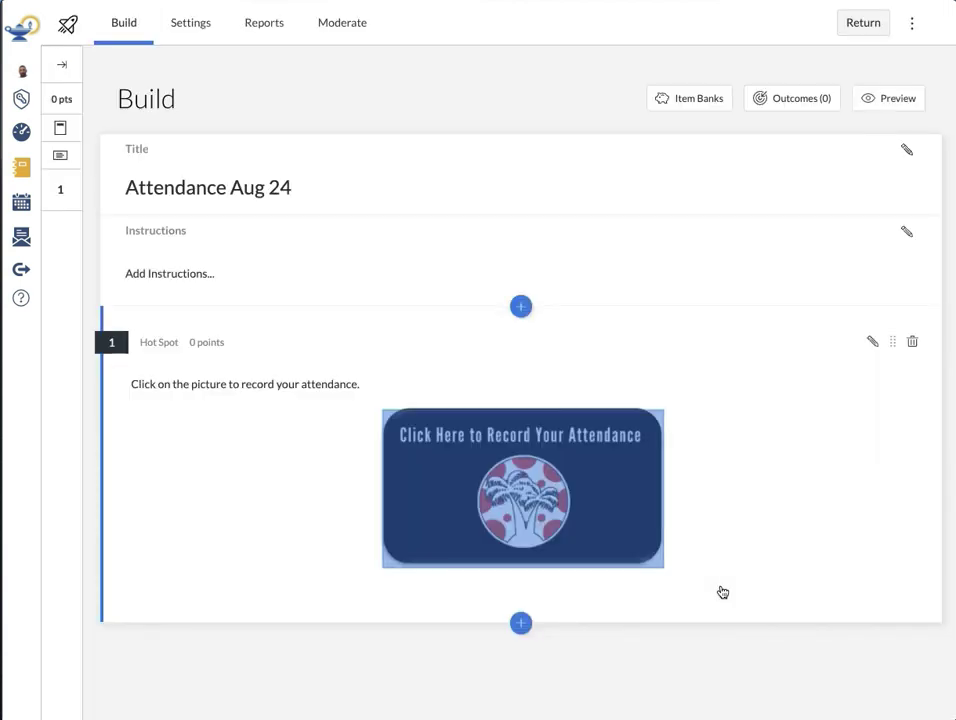
# Step: Leave the Attendance Aug 25 quiz Build view for the Assignments list
pyautogui.click(855, 22)
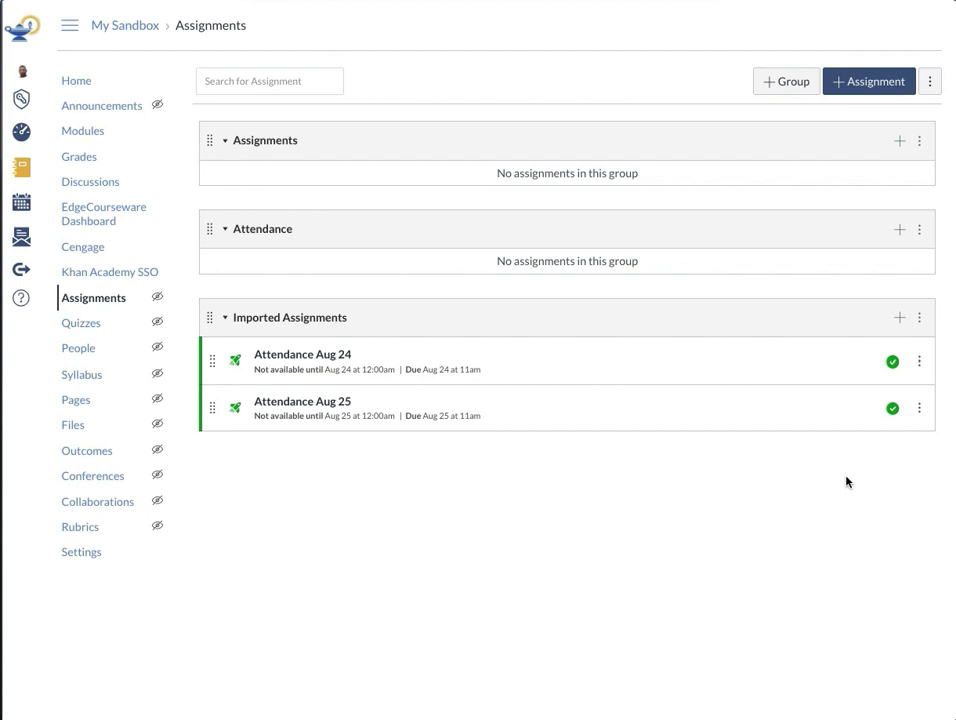
# Step: Unpublish the Attendance Aug 25 and Aug 24 quizzes in the Quizzes list, then go Home
pyautogui.click(68, 88)
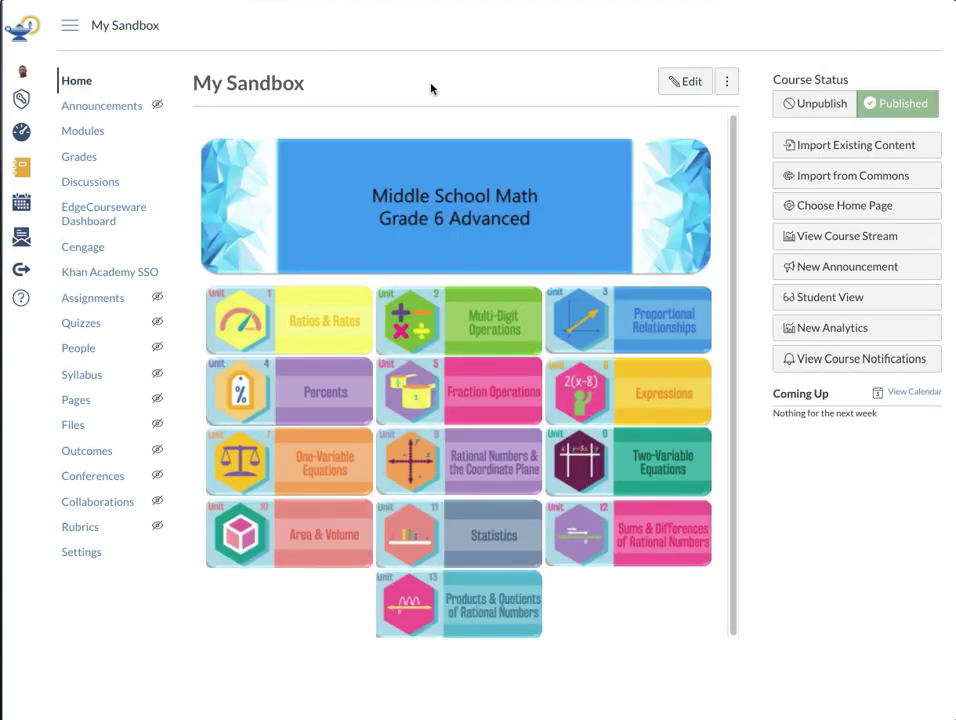
pyautogui.click(843, 300)
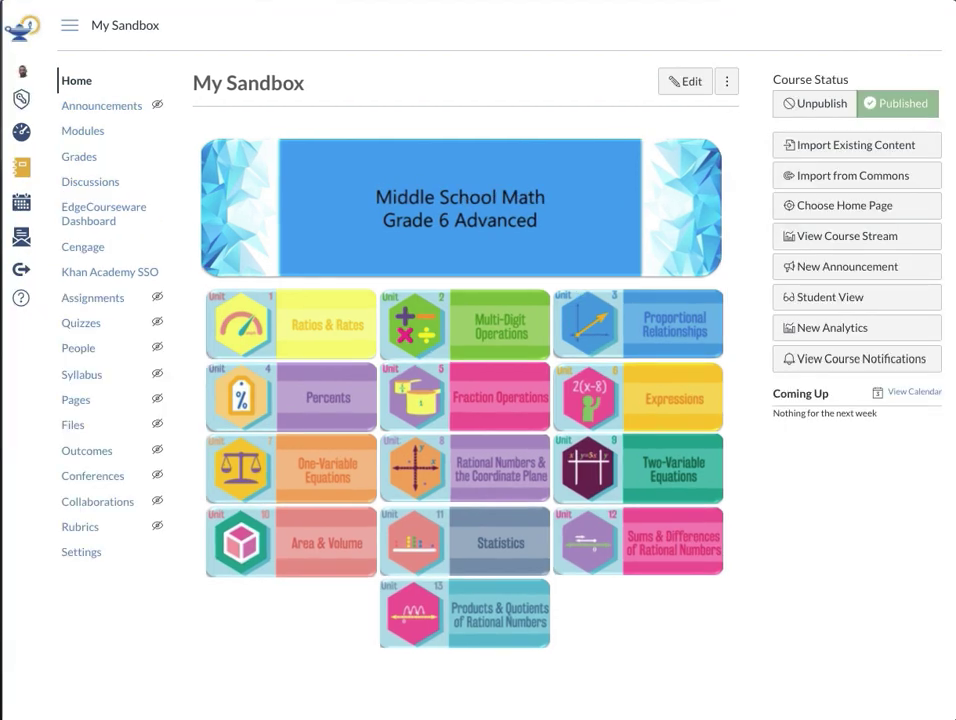
pyautogui.click(66, 326)
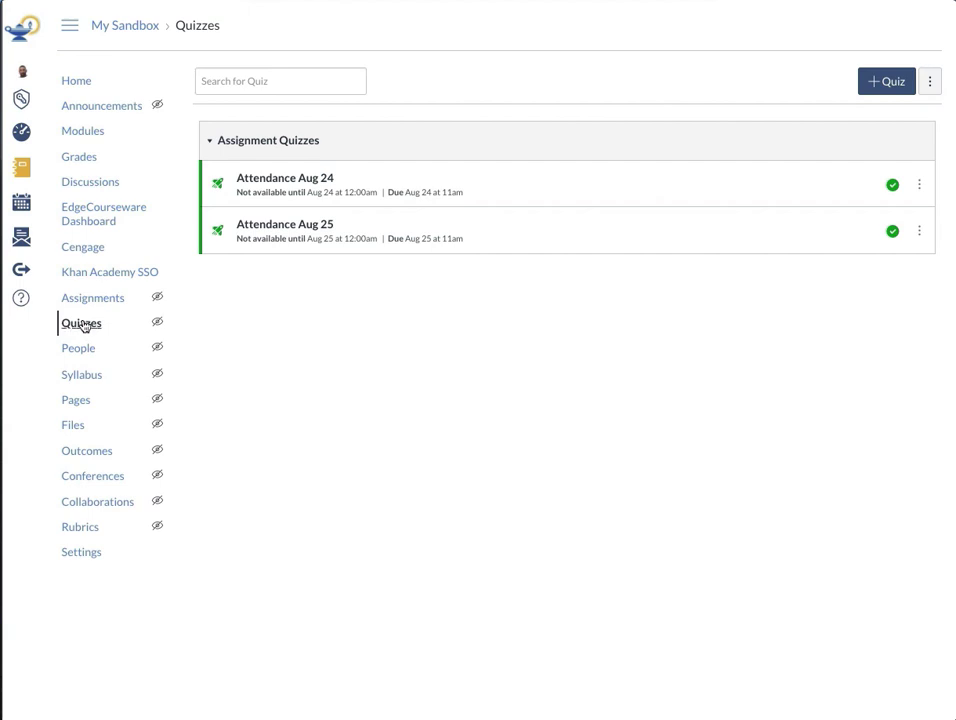
pyautogui.click(893, 231)
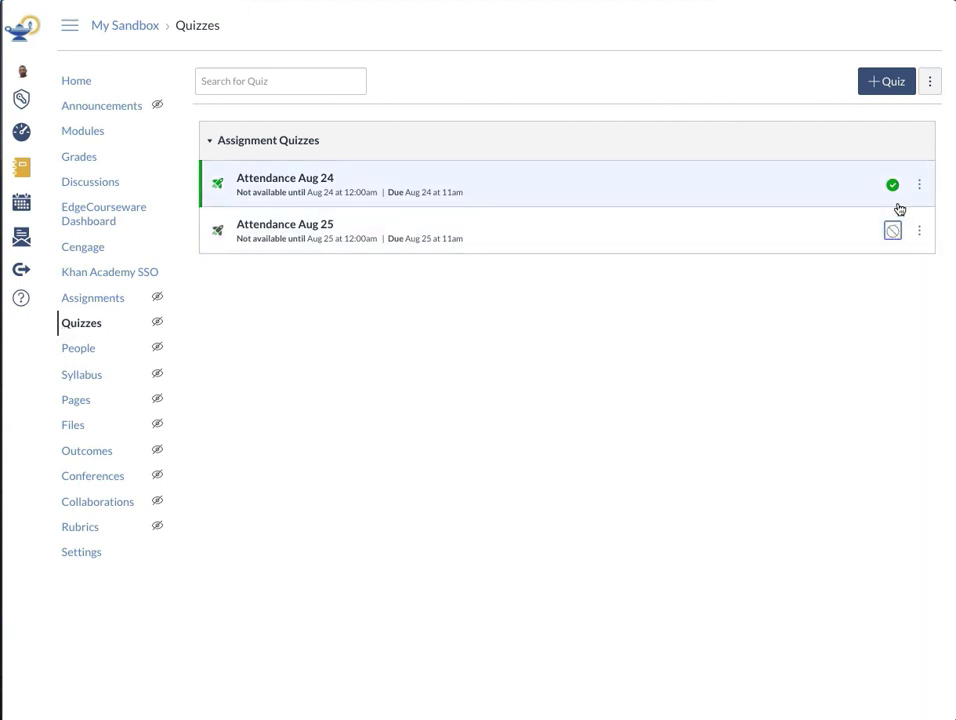
pyautogui.click(893, 186)
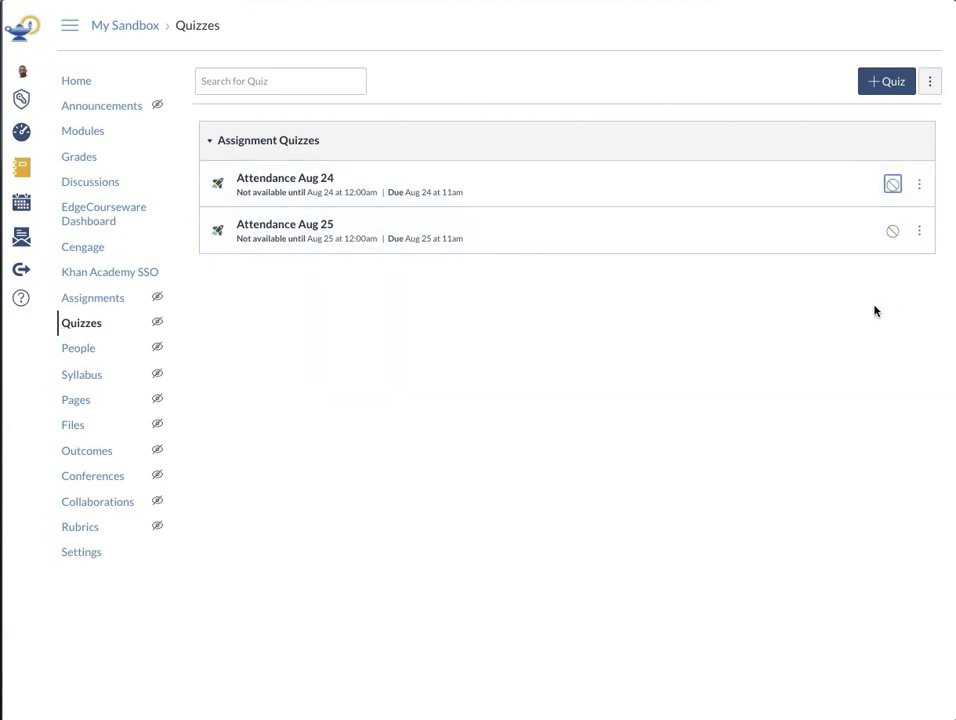
pyautogui.click(84, 90)
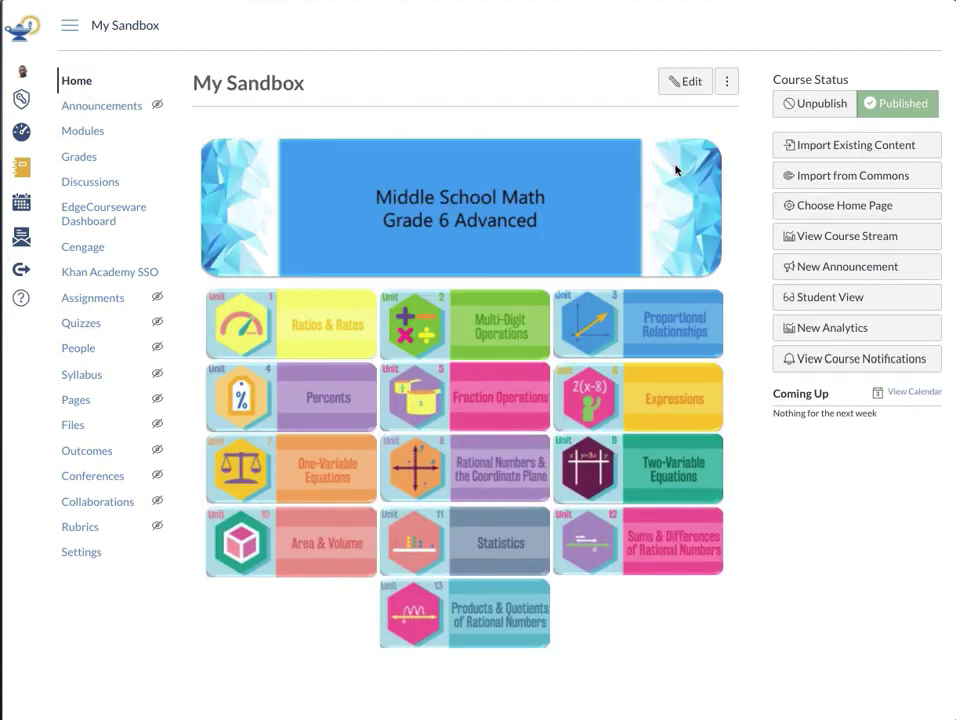
pyautogui.click(813, 307)
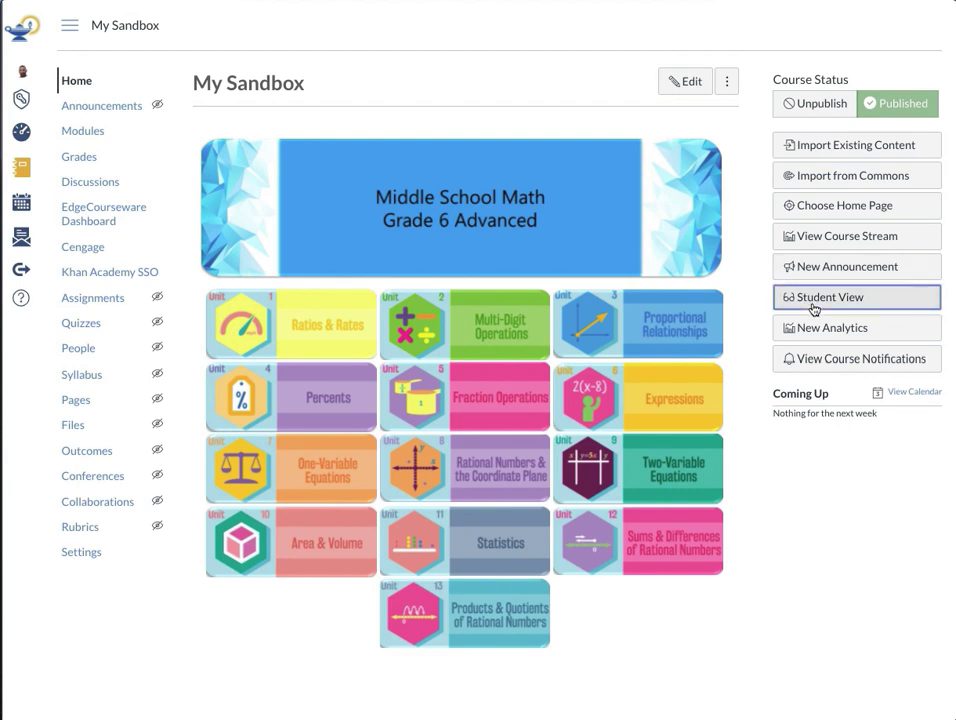